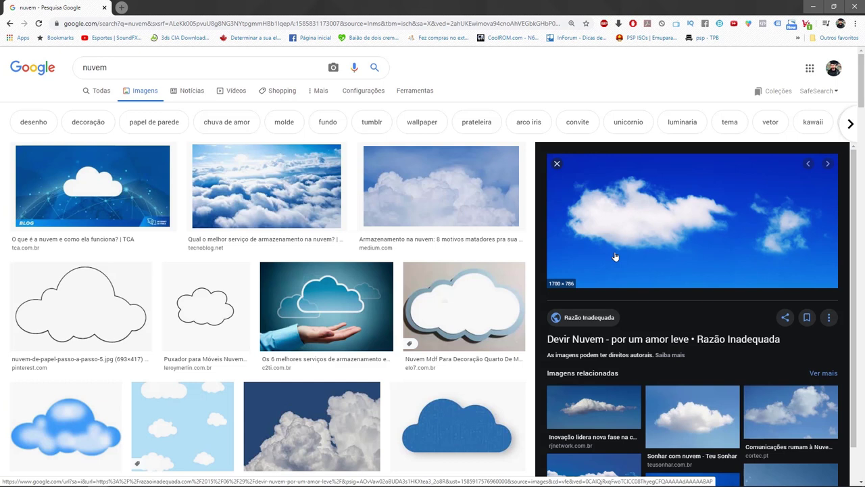
Save the blue-sky cloud image as air-atmosphere-blue-216600 (1).jpg and bring it into Photoshop.
{"action": "right_click", "coordinate": [649, 228]}
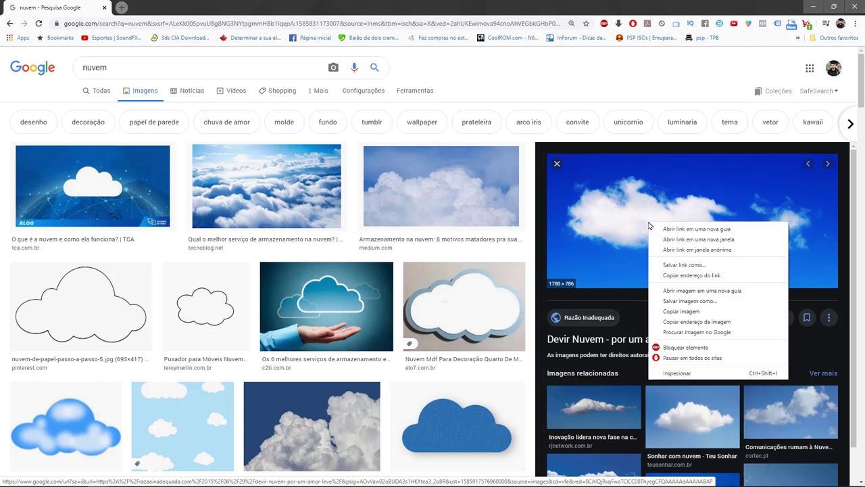
{"action": "left_click", "coordinate": [678, 301]}
{"action": "key", "text": "Return"}
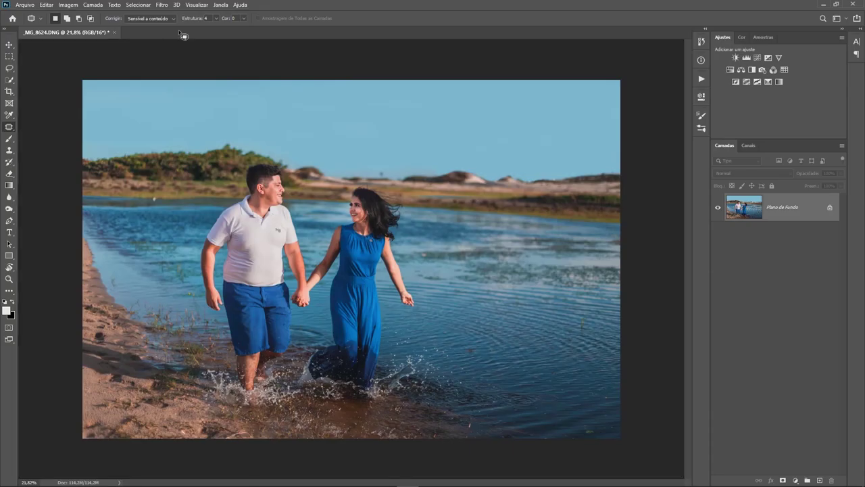
{"action": "left_click_drag", "start_coordinate": [35, 480], "coordinate": [179, 30]}
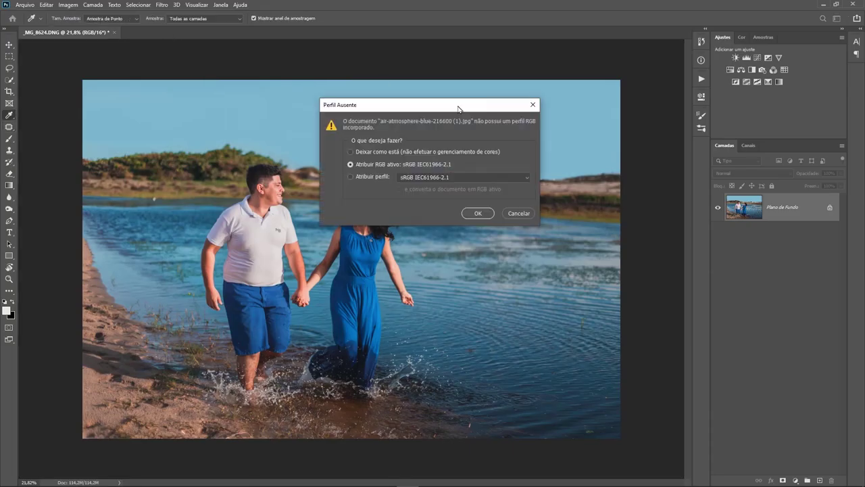
Open the cloud photo, lasso a loose area around both clouds, and mask out everything else.
{"action": "key", "text": "Return"}
{"action": "key", "text": "j"}
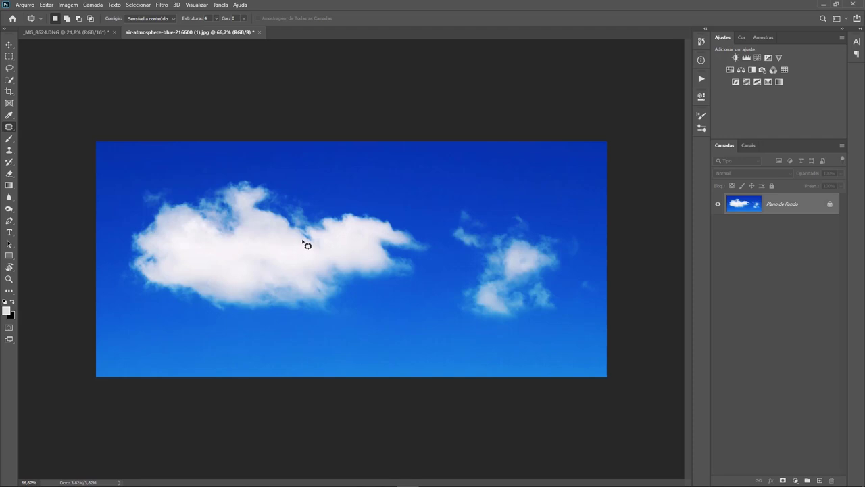
{"action": "key", "text": "l"}
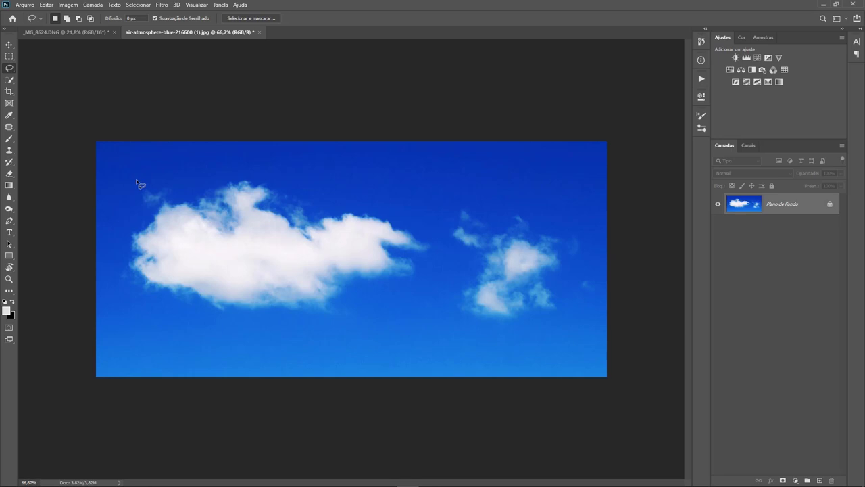
{"action": "left_click_drag", "start_coordinate": [123, 202], "coordinate": [121, 274]}
{"action": "mouse_move", "coordinate": [147, 316]}
{"action": "left_mouse_down"}
{"action": "mouse_move", "coordinate": [299, 341]}
{"action": "mouse_move", "coordinate": [404, 304]}
{"action": "mouse_move", "coordinate": [574, 286]}
{"action": "mouse_move", "coordinate": [301, 173]}
{"action": "mouse_move", "coordinate": [165, 157]}
{"action": "left_mouse_up"}
{"action": "left_click", "coordinate": [784, 480]}
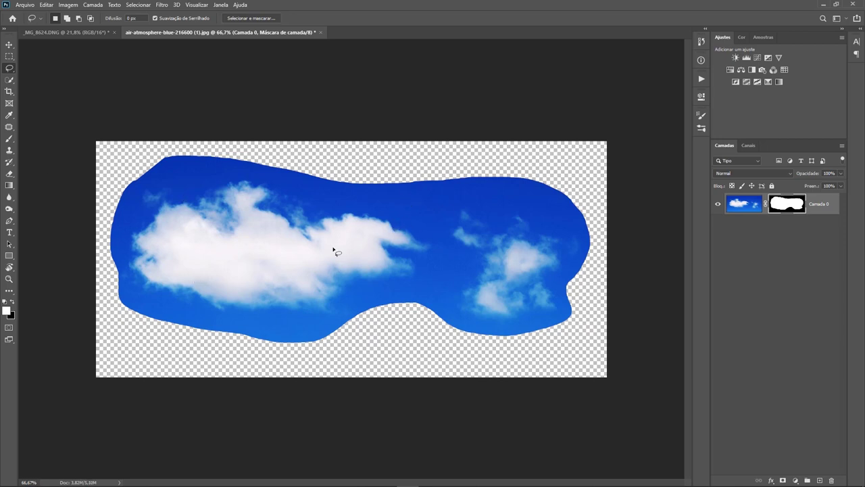
Desaturate and invert the cloud image so the clouds turn dark against grey.
{"action": "key", "text": "ctrl+2"}
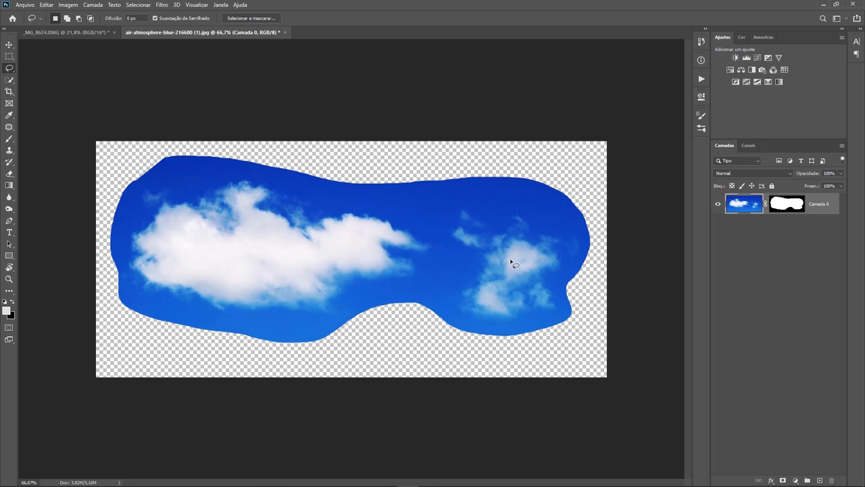
{"action": "key", "text": "shift+ctrl+u"}
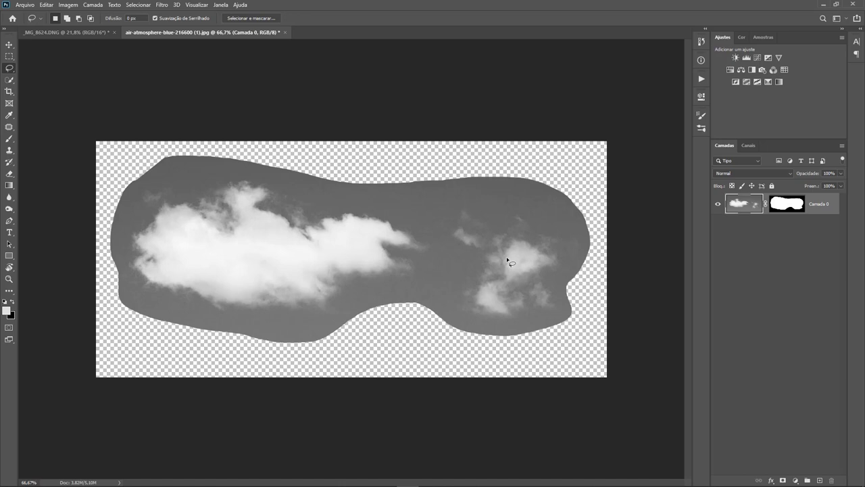
{"action": "key", "text": "ctrl+i"}
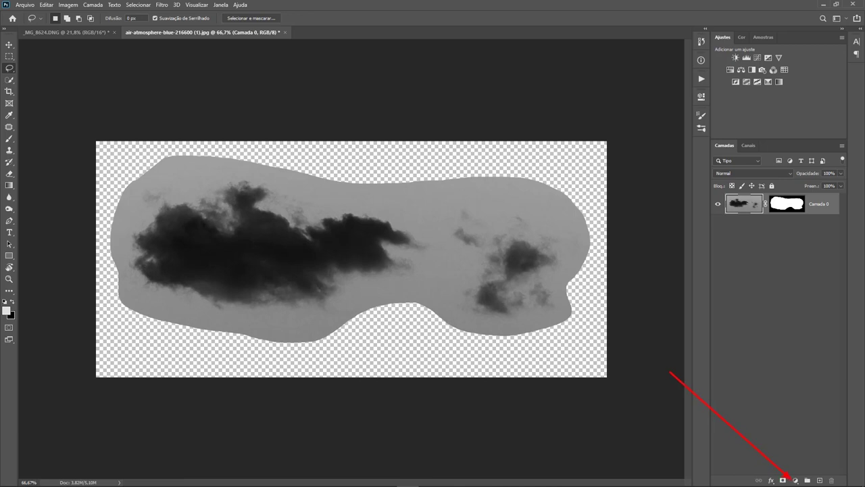
{"action": "left_click", "coordinate": [795, 480]}
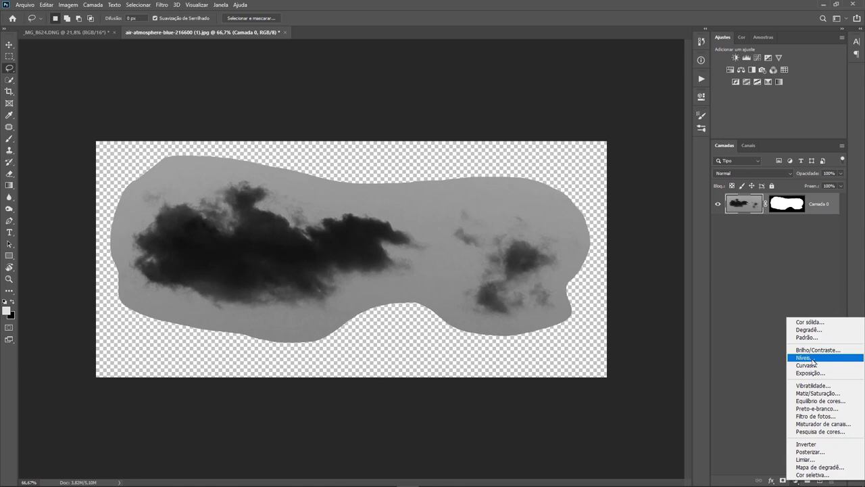
Add a Levels adjustment with white input 133 and midtones 0.84 to whiten the sky.
{"action": "left_click", "coordinate": [814, 358]}
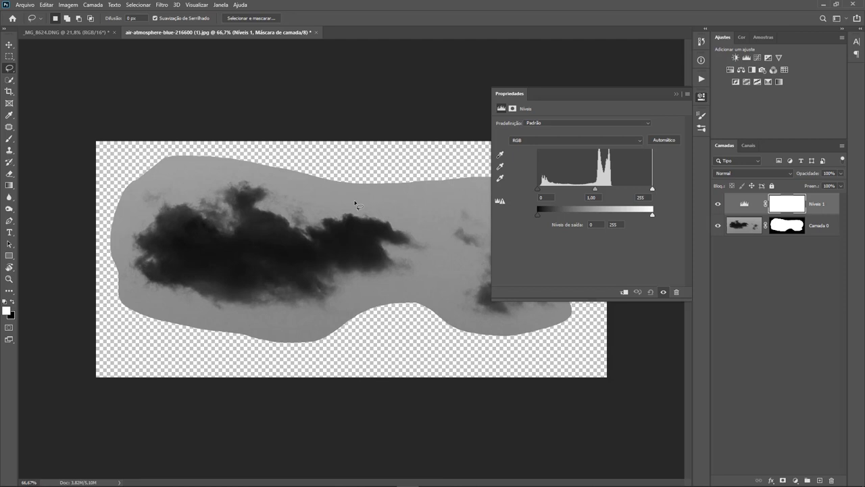
{"action": "left_click", "coordinate": [652, 189]}
{"action": "left_click_drag", "start_coordinate": [653, 189], "coordinate": [628, 190]}
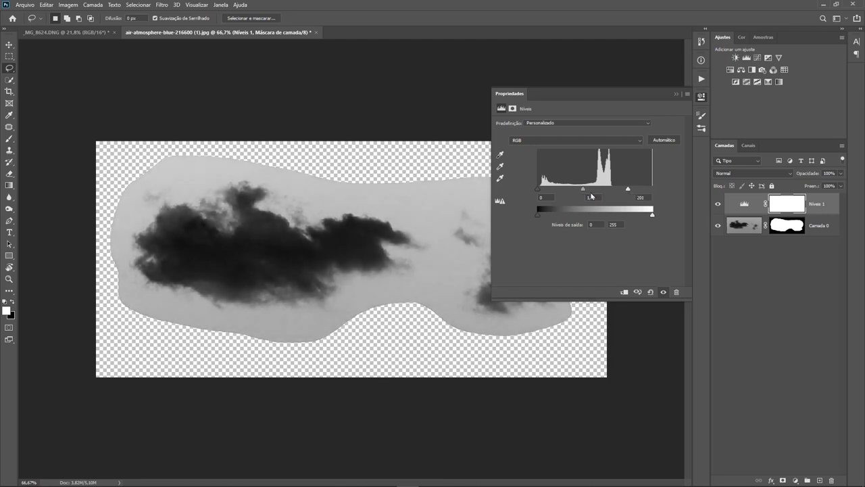
{"action": "left_click_drag", "start_coordinate": [629, 190], "coordinate": [600, 199]}
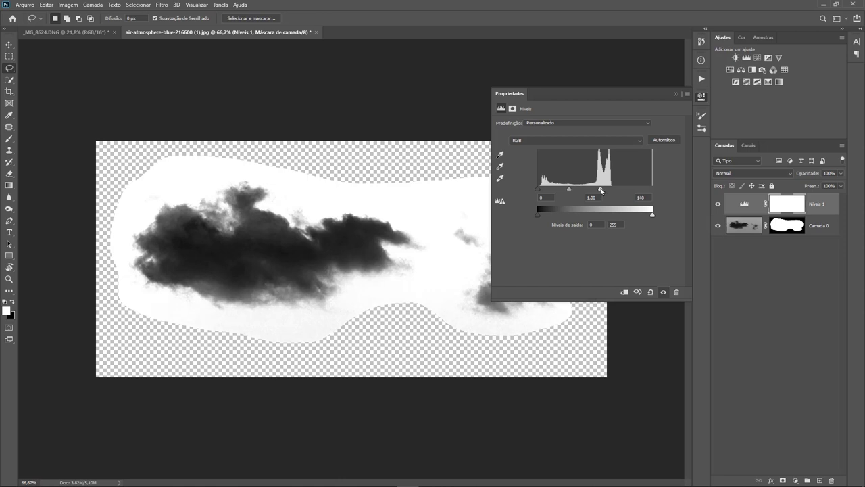
{"action": "left_click_drag", "start_coordinate": [600, 191], "coordinate": [546, 201]}
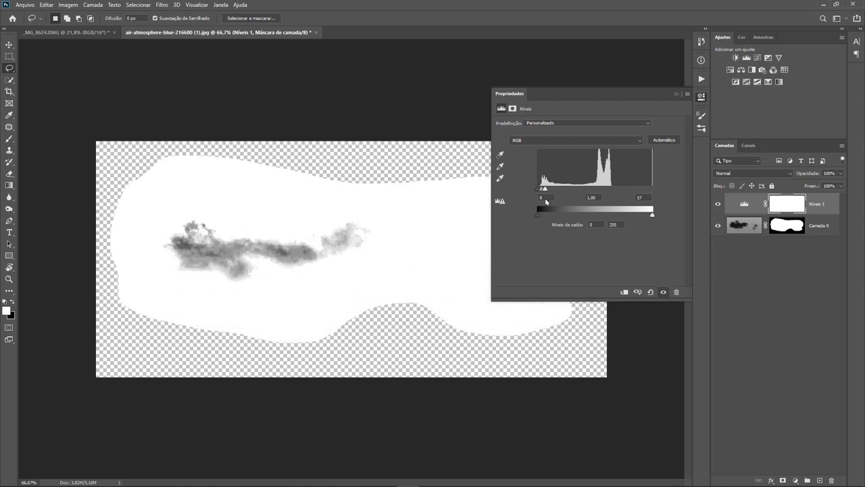
{"action": "left_click_drag", "start_coordinate": [545, 202], "coordinate": [596, 200]}
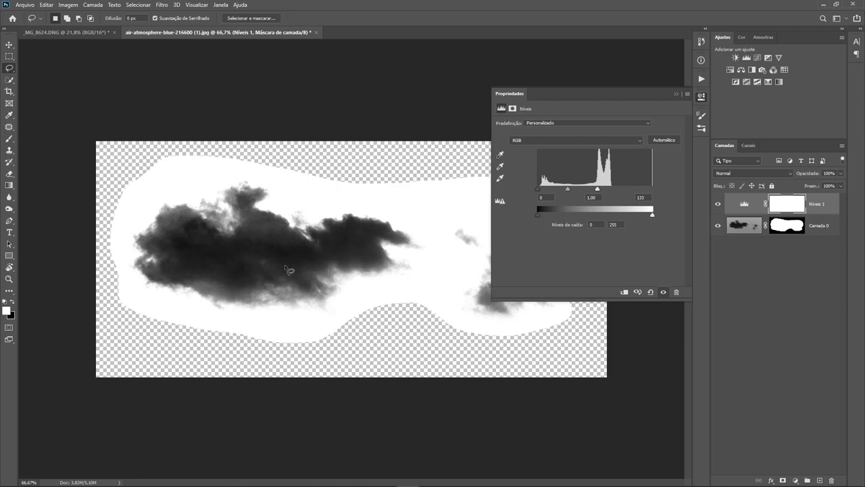
{"action": "left_click_drag", "start_coordinate": [568, 189], "coordinate": [572, 189]}
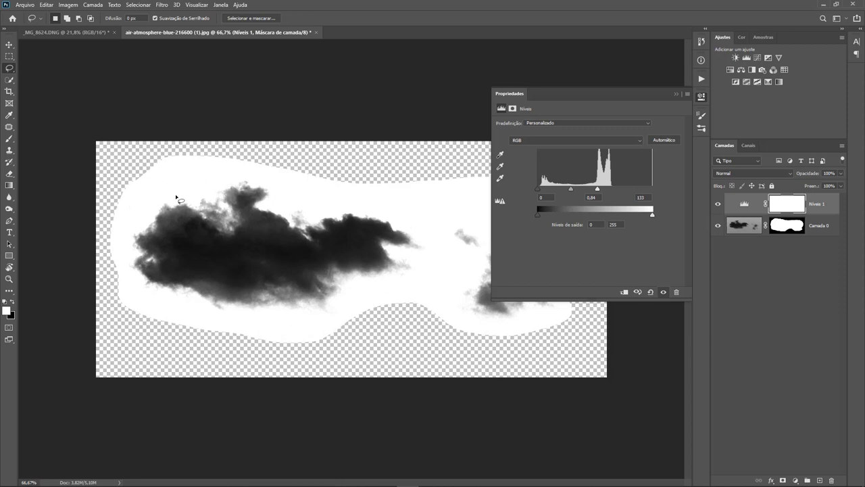
{"action": "left_click", "coordinate": [635, 269]}
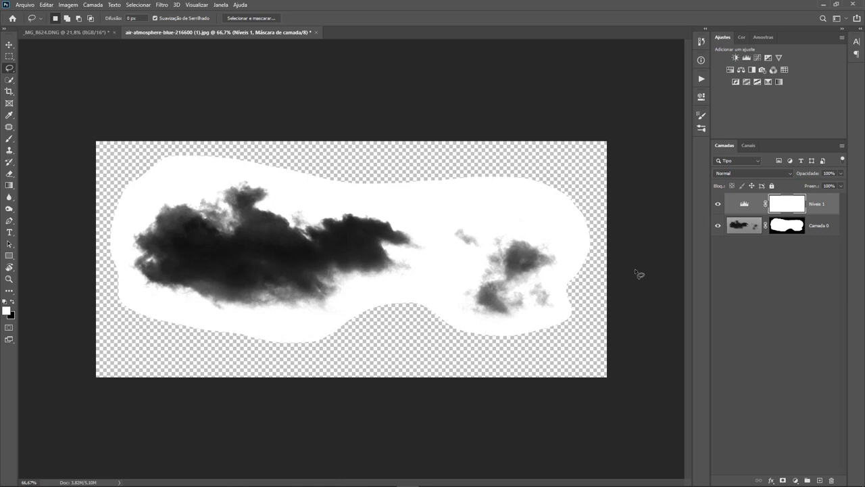
Define the cloud layer as brush preset 'Céu Youtube', then show the _MG_8624.DNG beach photo.
{"action": "left_click", "coordinate": [745, 230]}
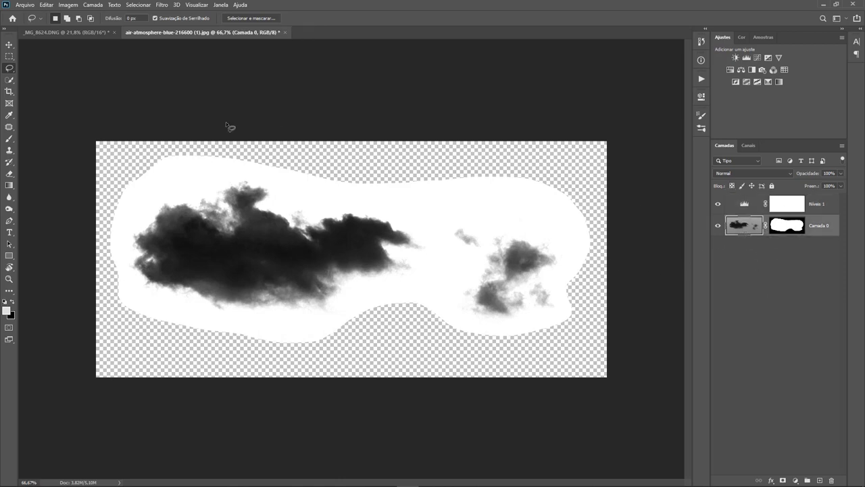
{"action": "left_click", "coordinate": [46, 5]}
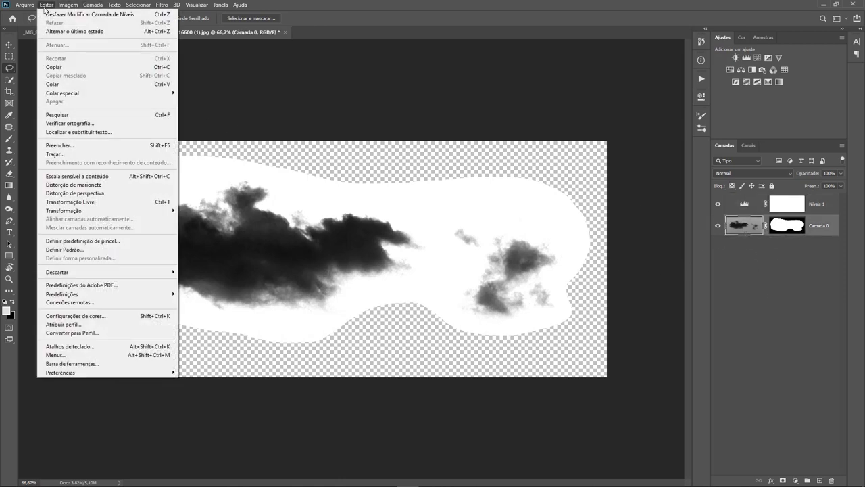
{"action": "left_click", "coordinate": [89, 242]}
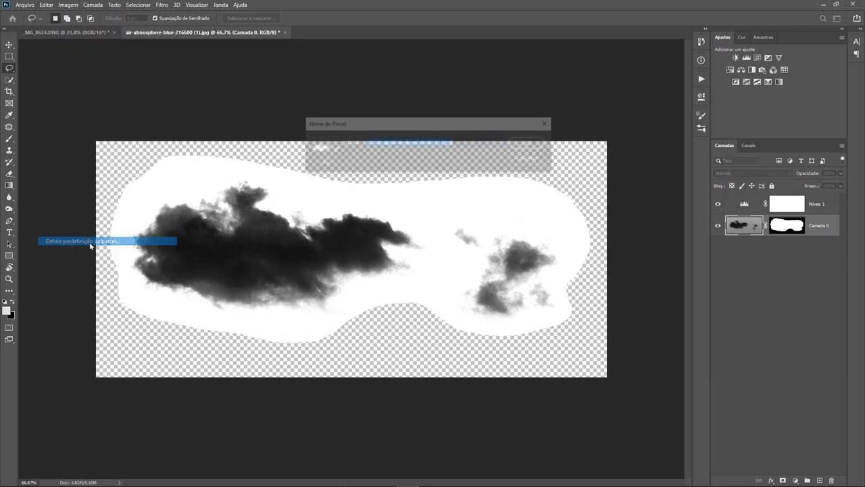
{"action": "type", "text": "CV"}
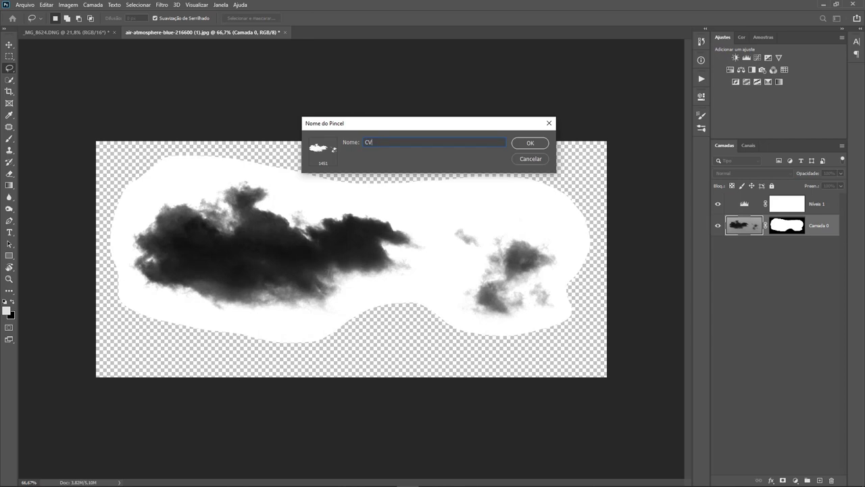
{"action": "key", "text": "BackSpace"}
{"action": "key", "text": "BackSpace"}
{"action": "type", "text": "VCéu Youtube"}
{"action": "left_click", "coordinate": [532, 146]}
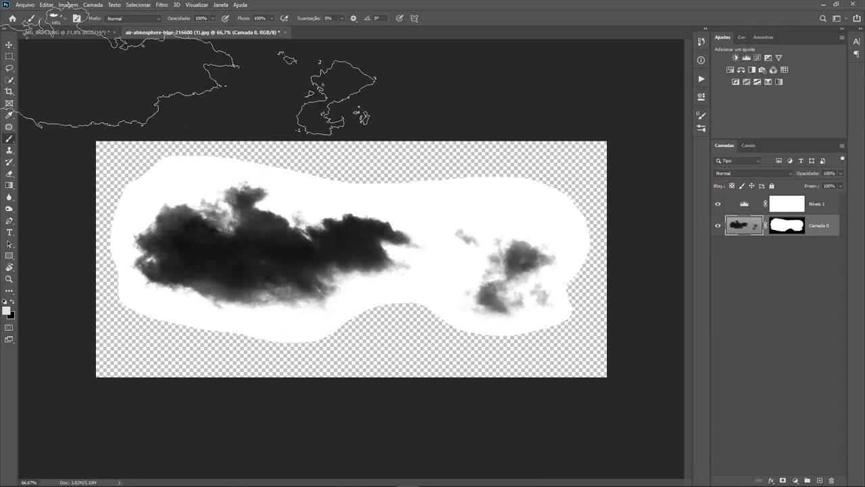
{"action": "left_click", "coordinate": [80, 33]}
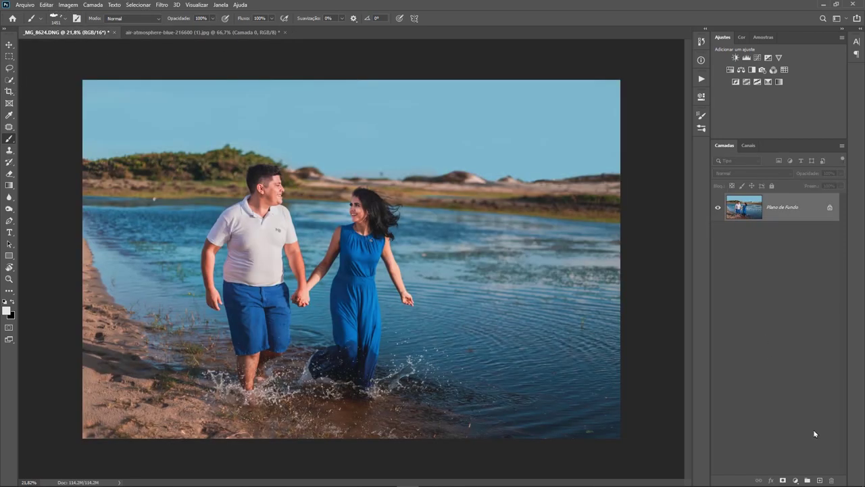
Add a new layer, enlarge the cloud brush, and set the foreground colour to white.
{"action": "left_click", "coordinate": [820, 480]}
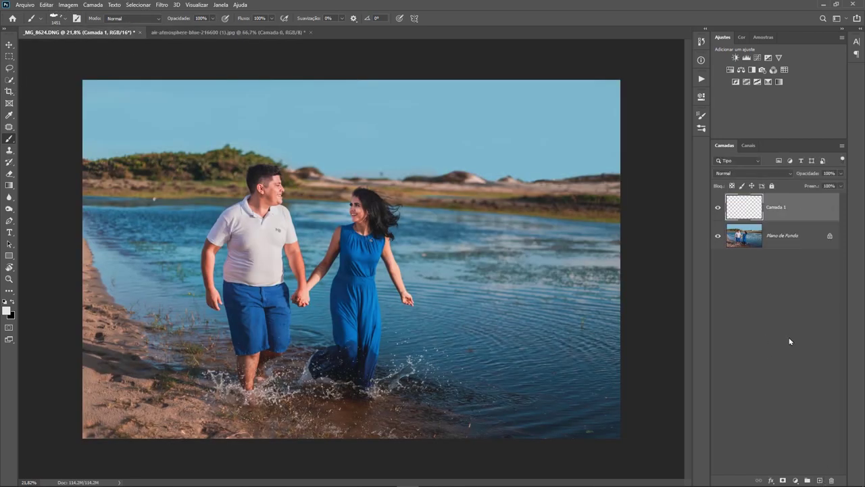
{"action": "left_click_drag", "start_coordinate": [243, 116], "coordinate": [284, 116]}
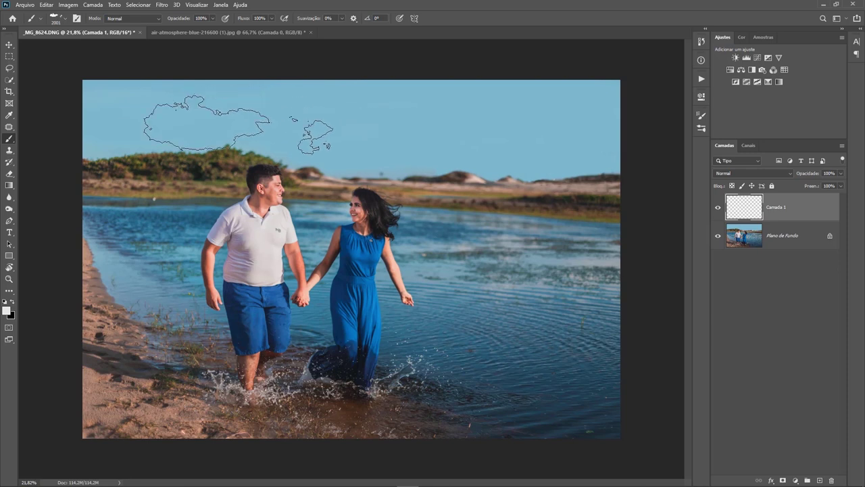
{"action": "left_click", "coordinate": [6, 310]}
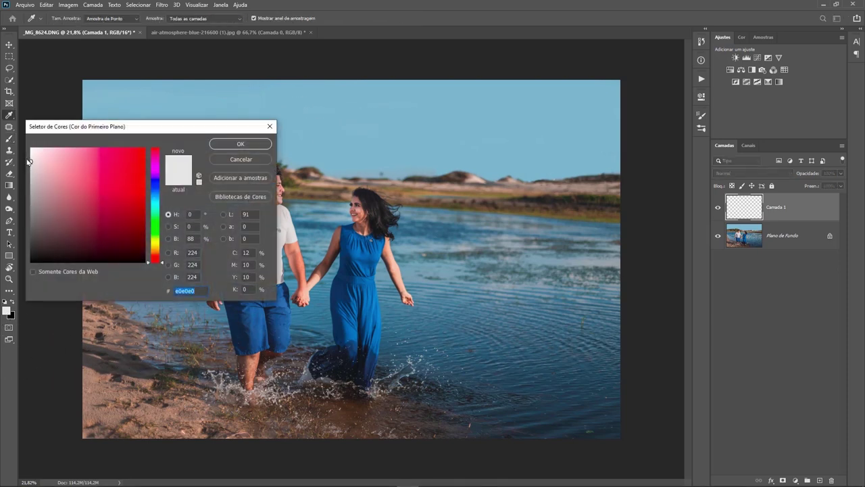
{"action": "left_click_drag", "start_coordinate": [31, 150], "coordinate": [21, 139]}
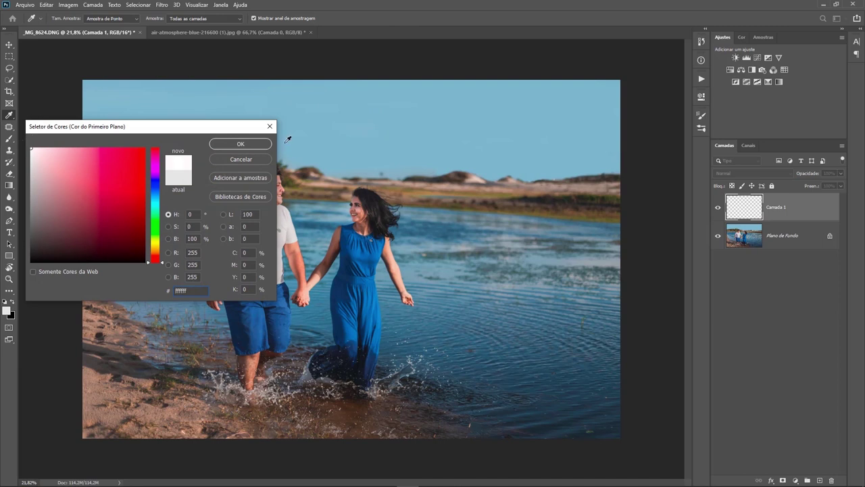
{"action": "left_click", "coordinate": [240, 143]}
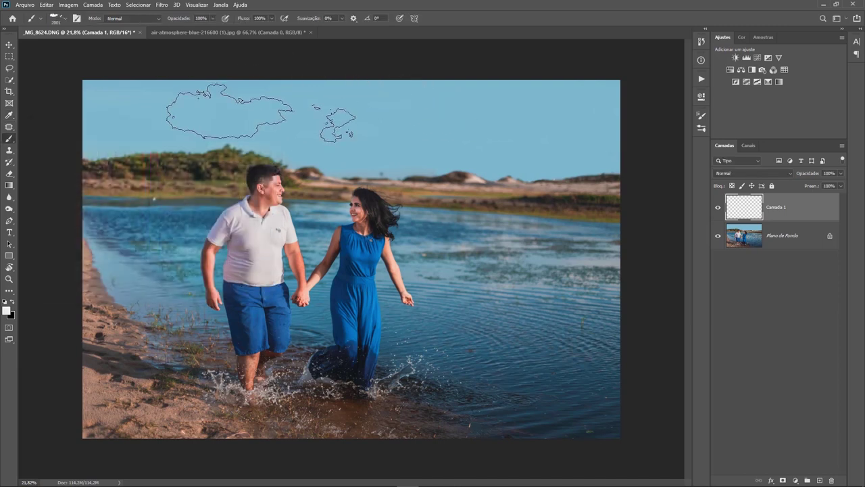
Stamp white clouds in the upper-left and upper-right sky at different brush sizes.
{"action": "left_click", "coordinate": [261, 112]}
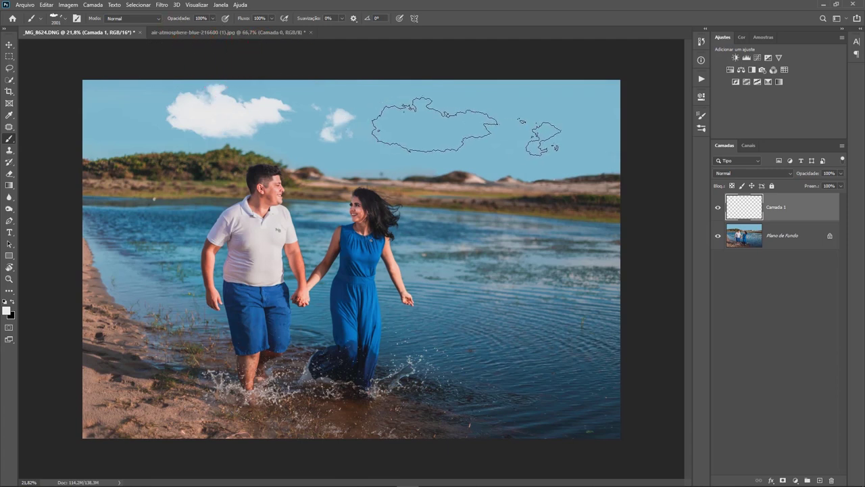
{"action": "left_click_drag", "start_coordinate": [480, 129], "coordinate": [517, 136]}
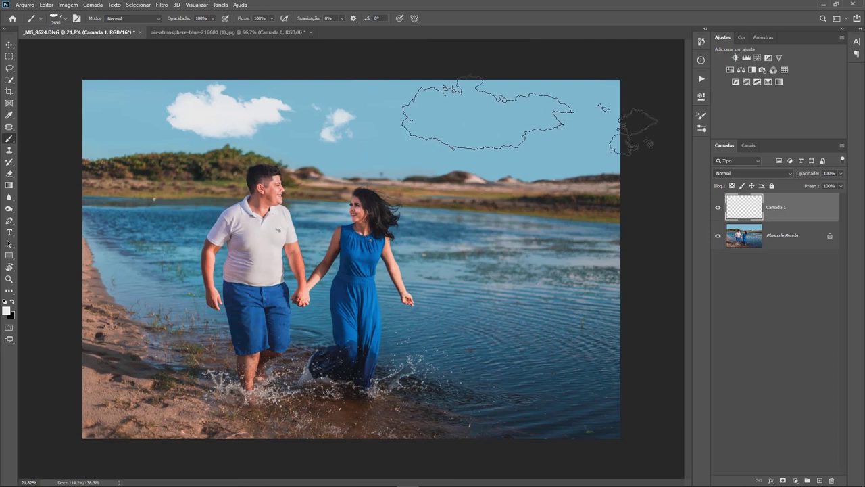
{"action": "left_click", "coordinate": [517, 123]}
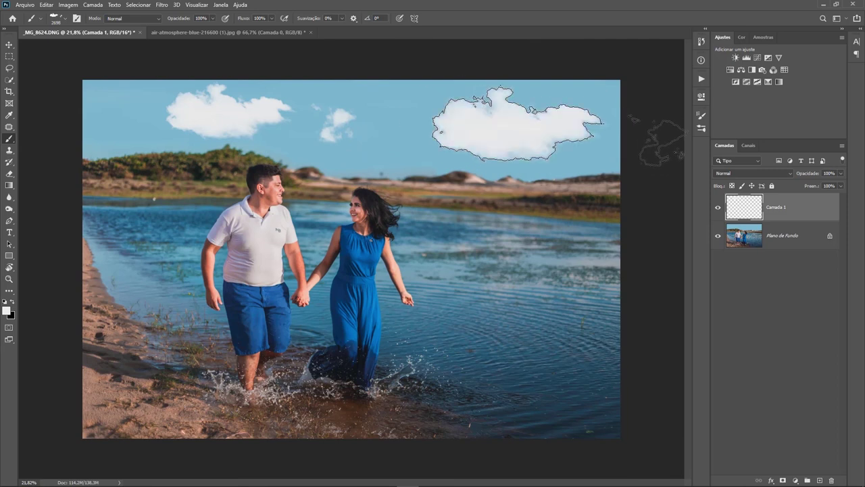
{"action": "left_click_drag", "start_coordinate": [512, 186], "coordinate": [399, 183]}
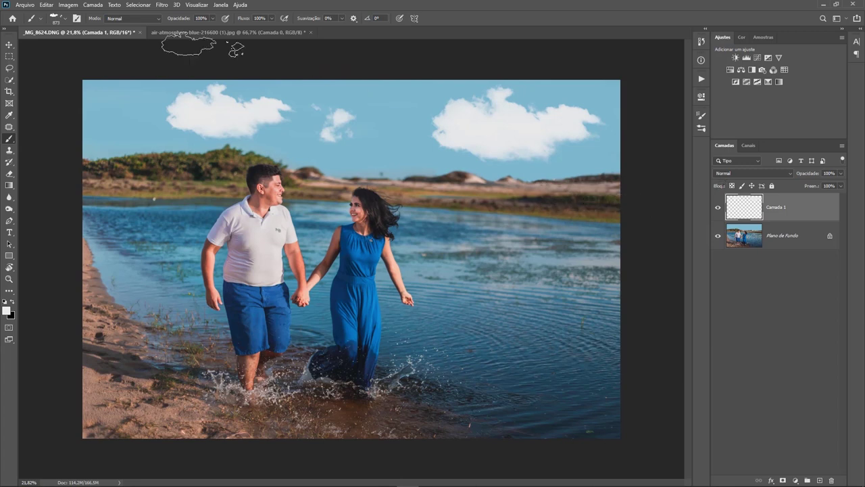
Apply a Gaussian Blur with a 6,4-pixel radius to the clouds layer.
{"action": "left_click", "coordinate": [161, 5]}
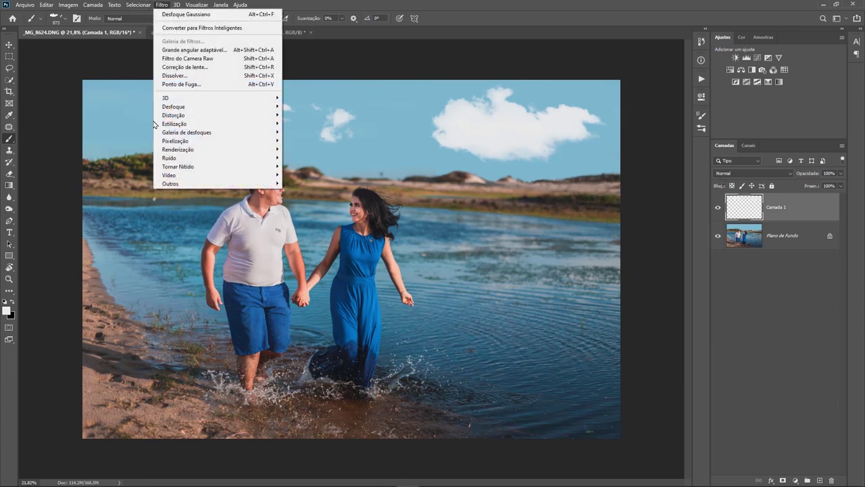
{"action": "mouse_move", "coordinate": [174, 106]}
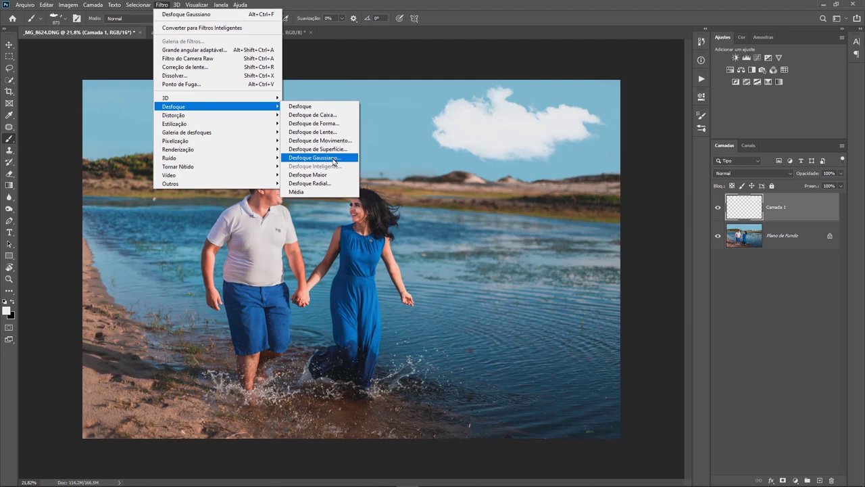
{"action": "left_click", "coordinate": [334, 160]}
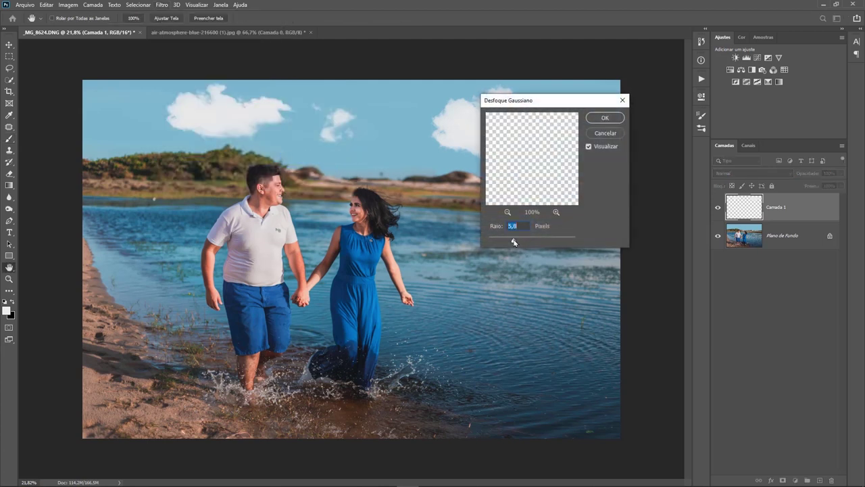
{"action": "left_click_drag", "start_coordinate": [601, 100], "coordinate": [708, 92]}
{"action": "left_click_drag", "start_coordinate": [619, 231], "coordinate": [632, 234]}
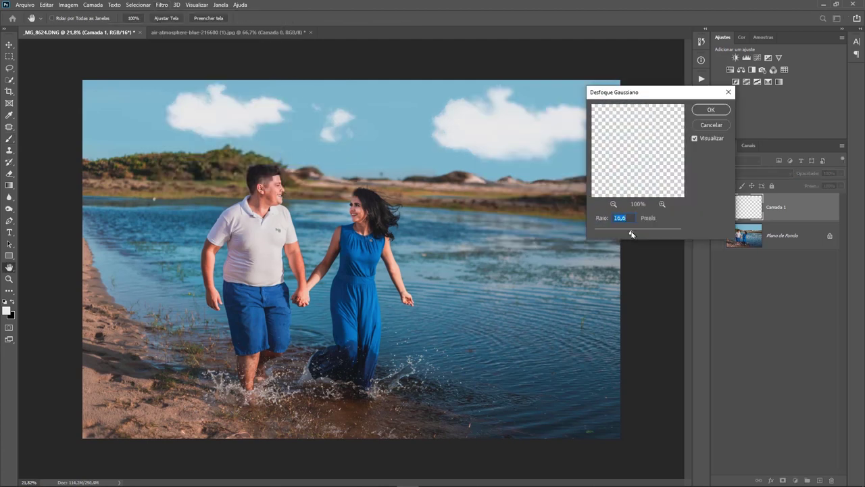
{"action": "left_click", "coordinate": [710, 110]}
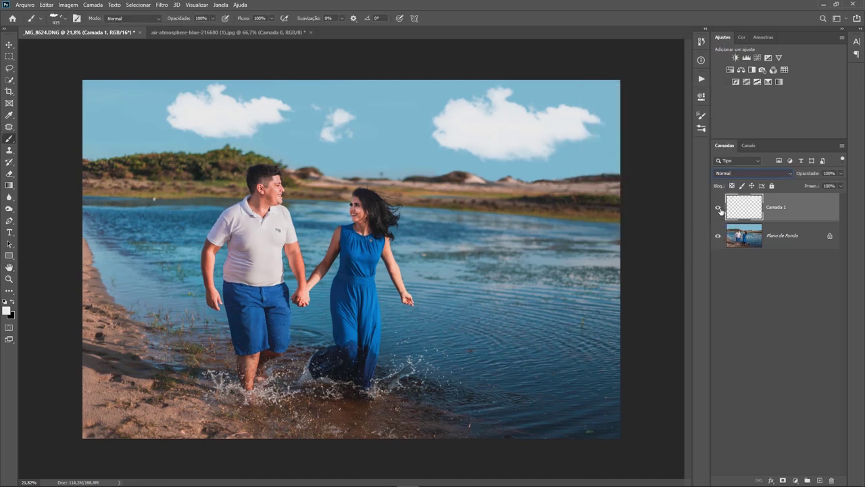
Toggle Camada 1's visibility to compare the photo with and without clouds.
{"action": "left_click", "coordinate": [718, 210]}
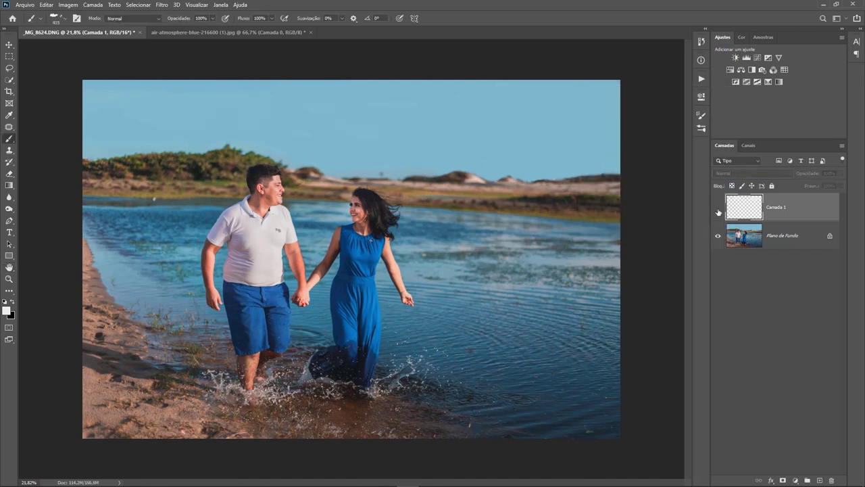
{"action": "left_click", "coordinate": [718, 210]}
{"action": "left_click", "coordinate": [718, 211]}
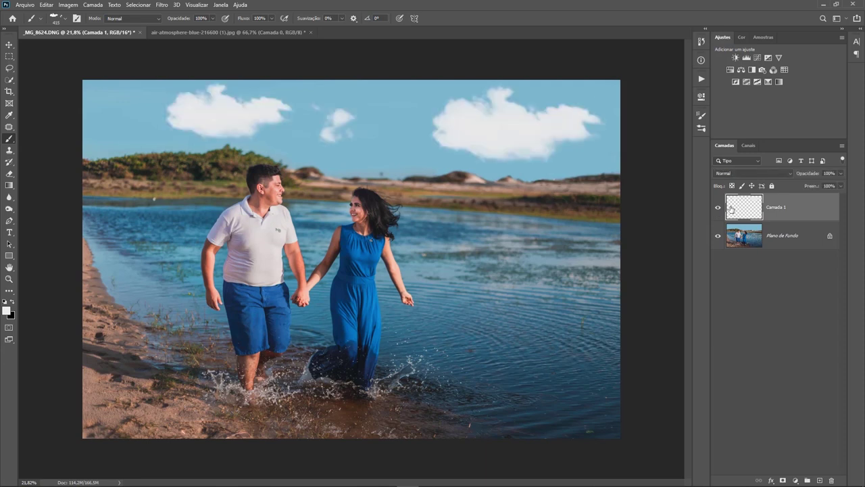